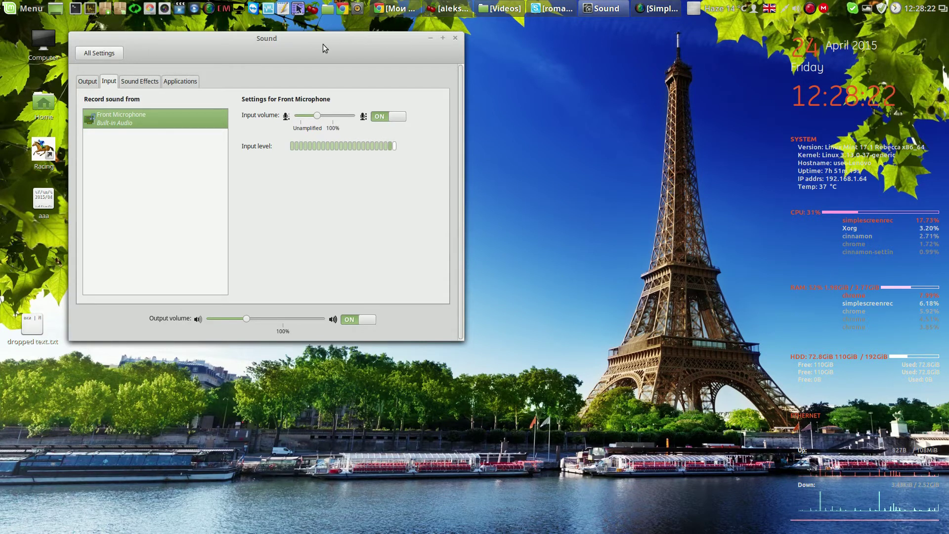
Close and reopen the Sound settings, show the front microphone's input settings and move the window towards the desktop's upper-left area
left_click(455, 39)
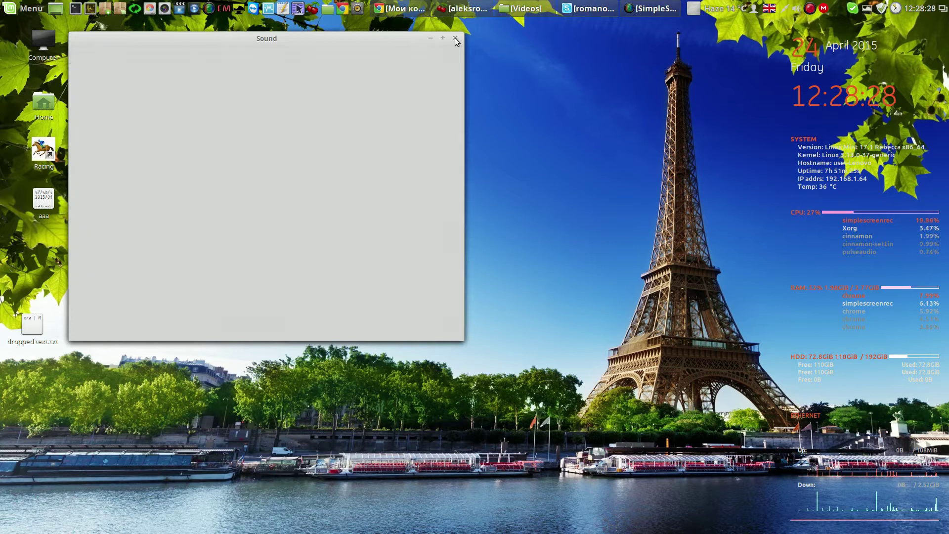
left_click(31, 9)
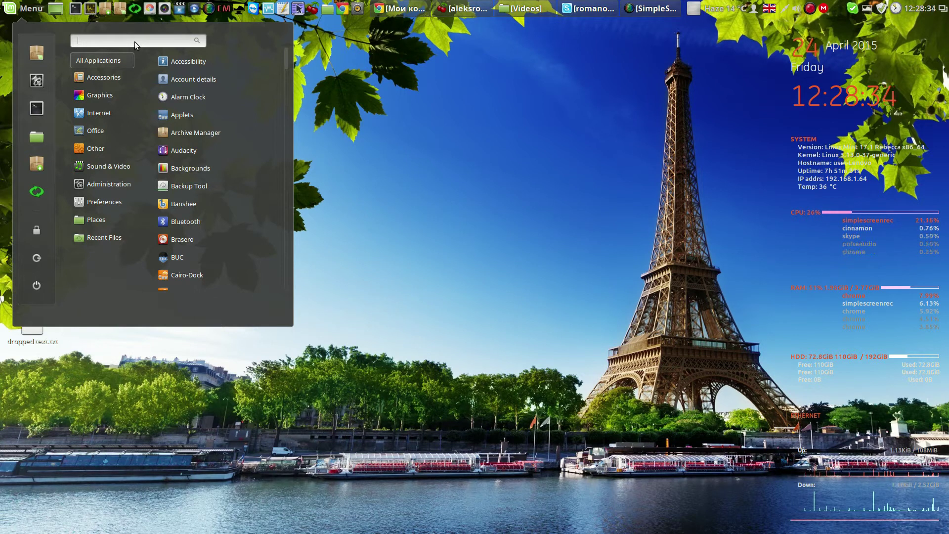
type("sou")
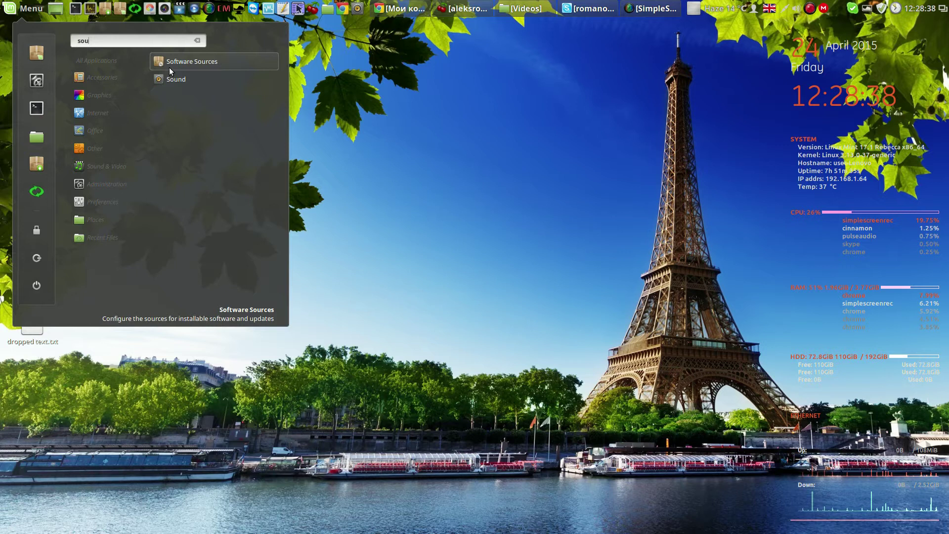
left_click(177, 79)
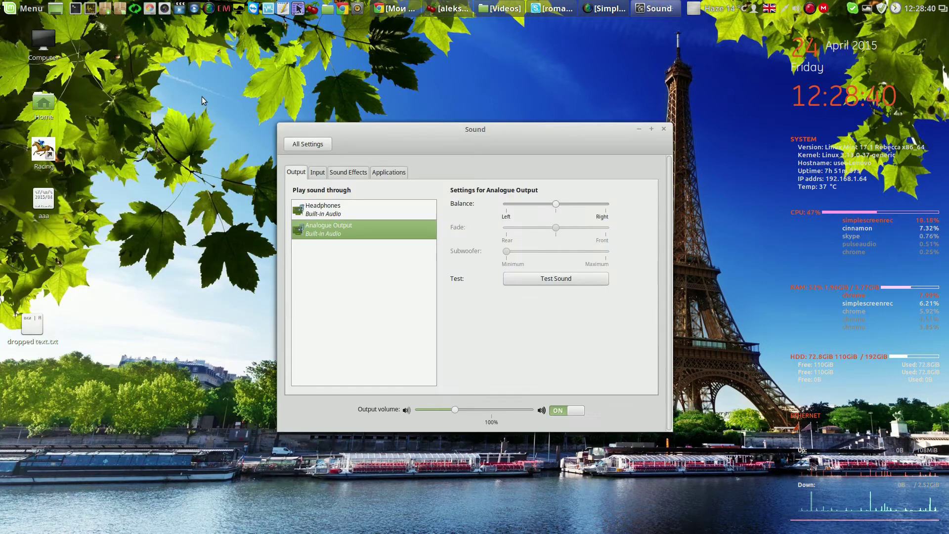
left_click(316, 173)
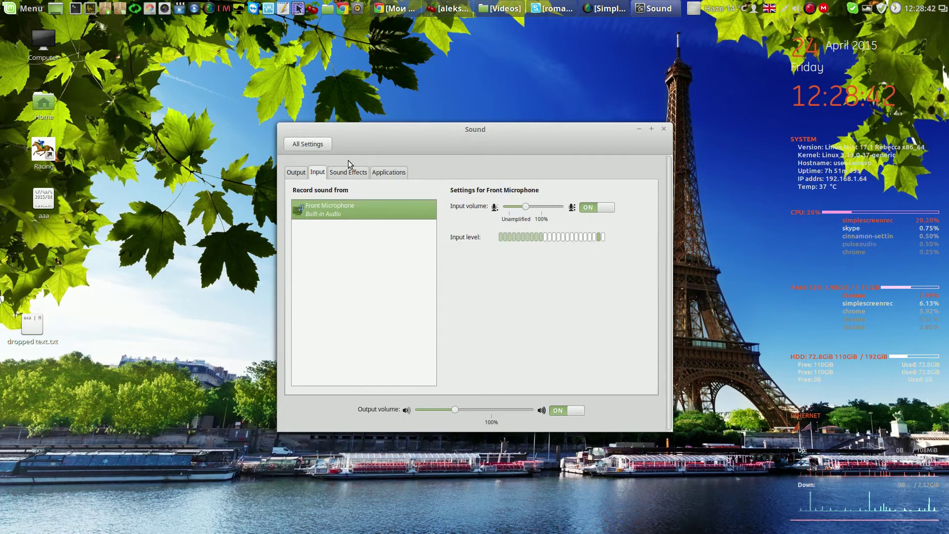
left_click_drag(419, 132, 218, 41)
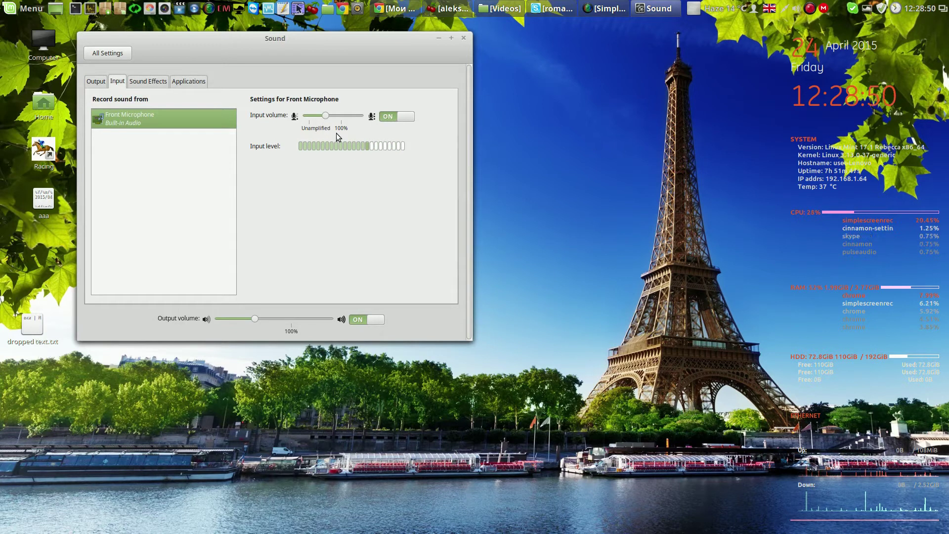
Move the Sound window aside and launch SimpleScreenRecorder next to it, opening its video and audio input settings
left_click_drag(391, 48, 799, 43)
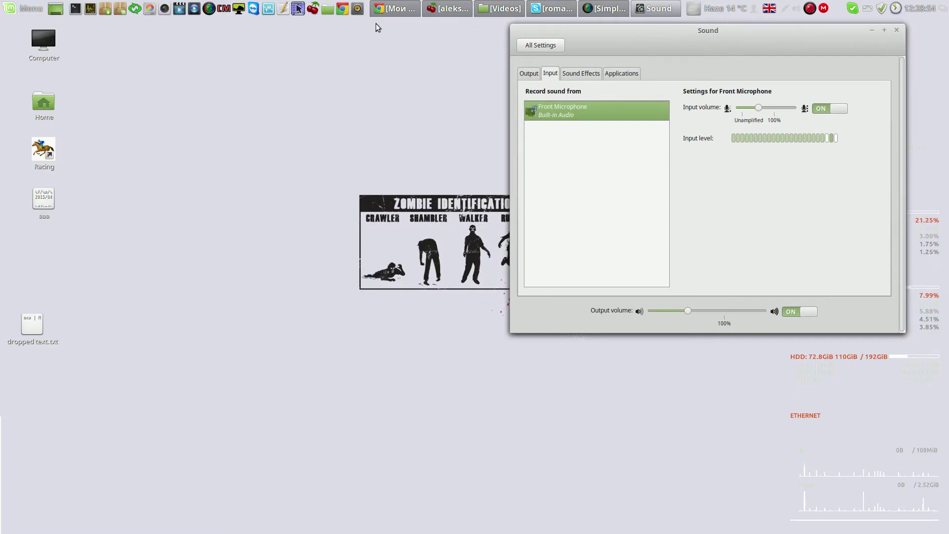
left_click(213, 10)
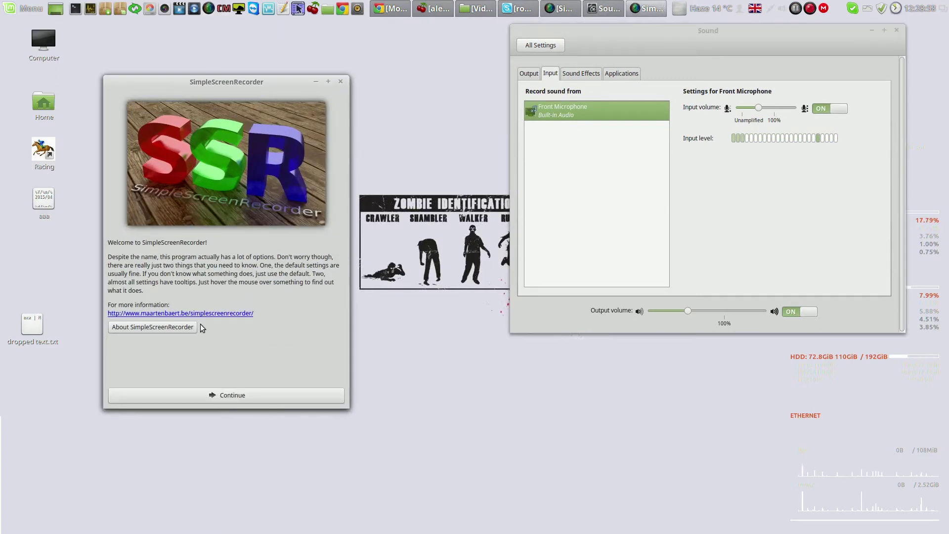
left_click(213, 396)
left_click_drag(284, 82, 339, 45)
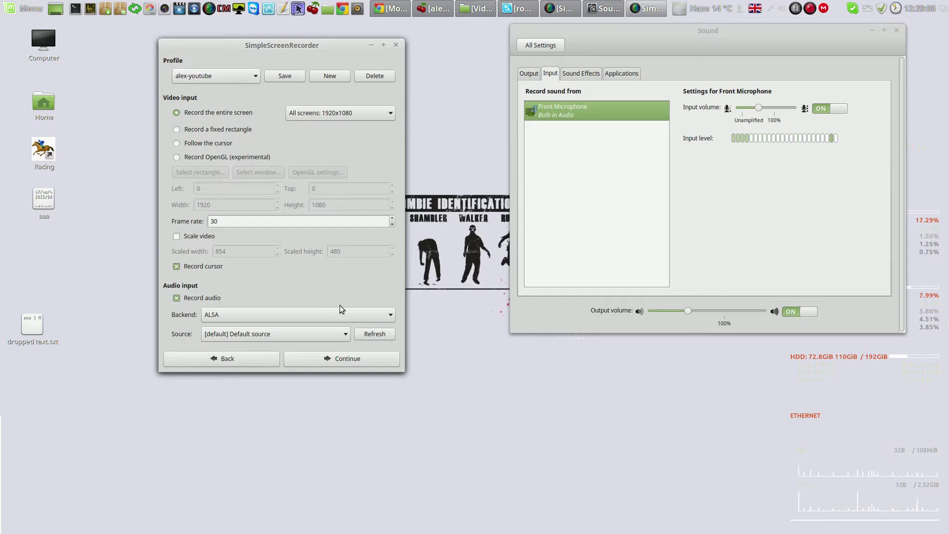
Review the available audio backends and sources for the recording, keeping ALSA and the default source
left_click(393, 316)
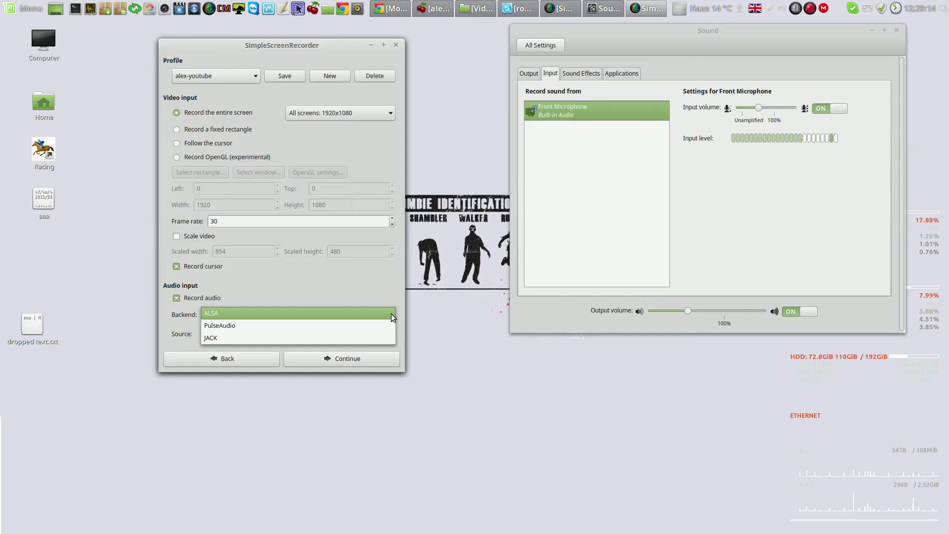
left_click(390, 313)
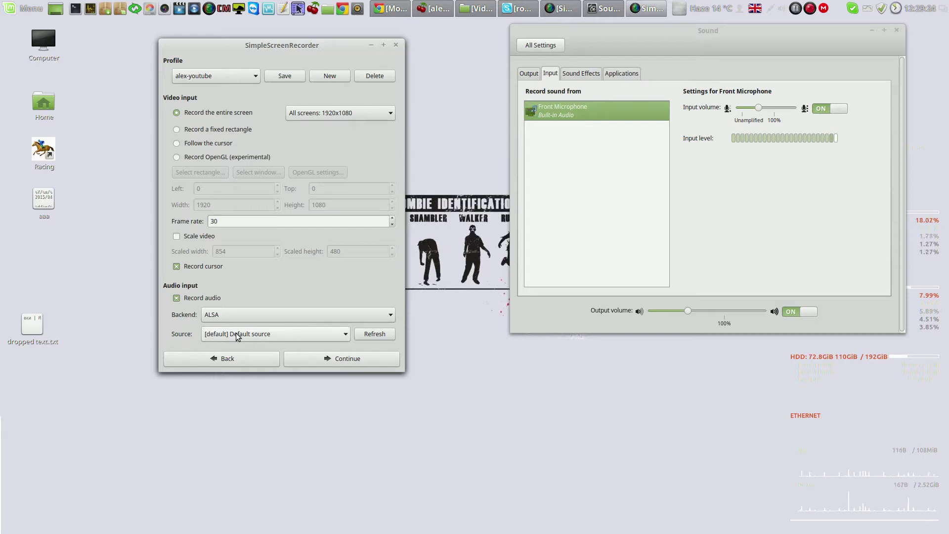
left_click(346, 335)
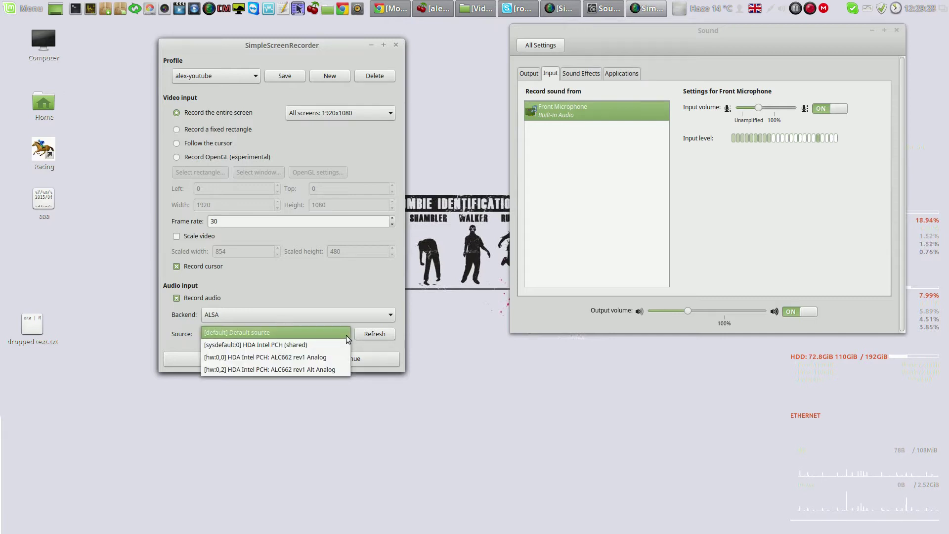
left_click(348, 337)
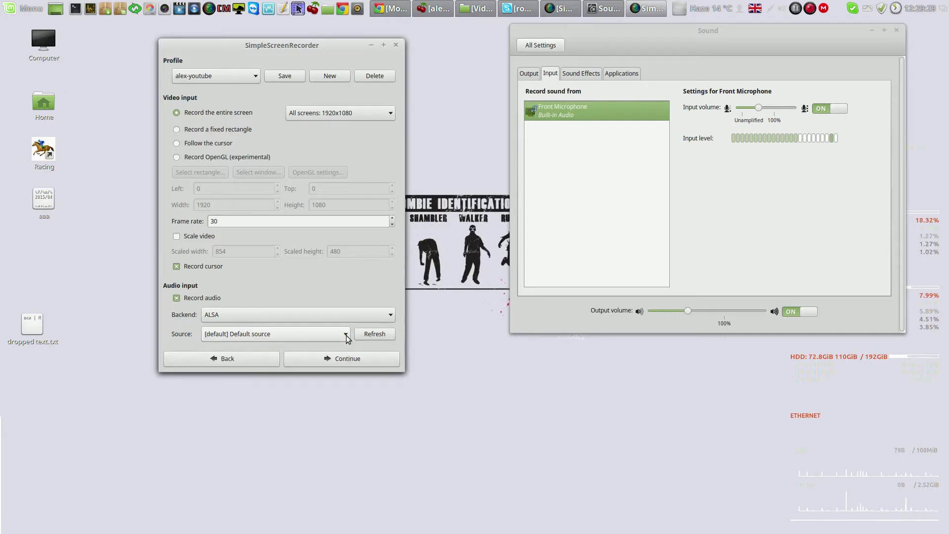
Review the output profile and video codec choices, keeping YouTube and H.264, and close the recorder from its recording page
left_click(335, 361)
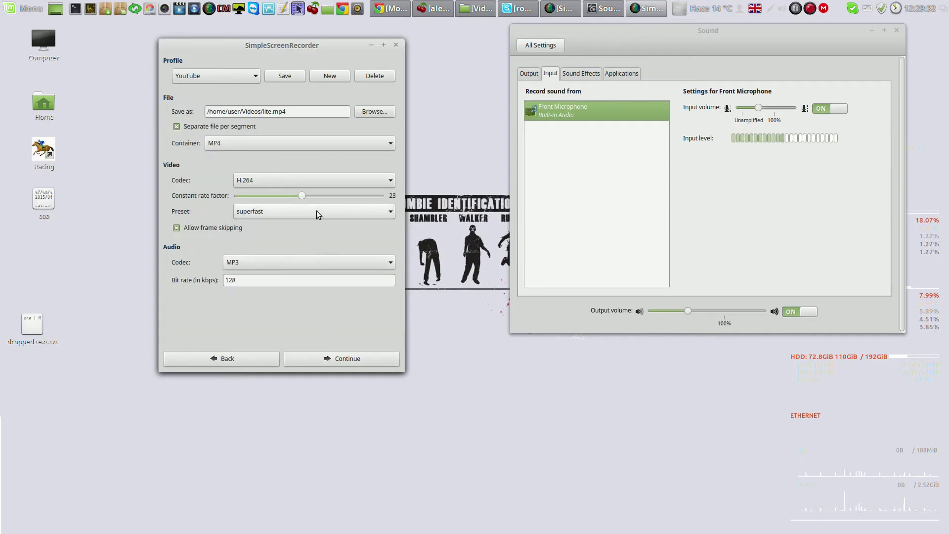
left_click(256, 75)
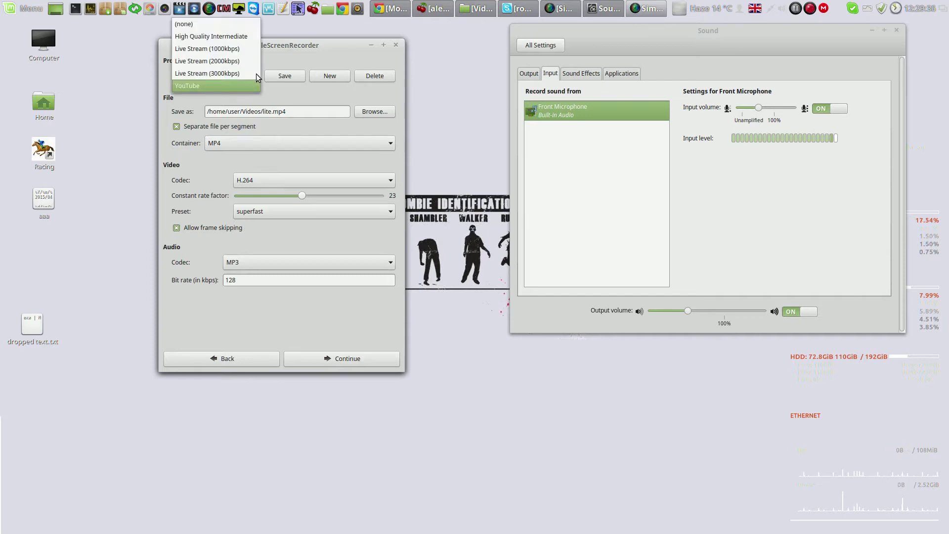
left_click(354, 64)
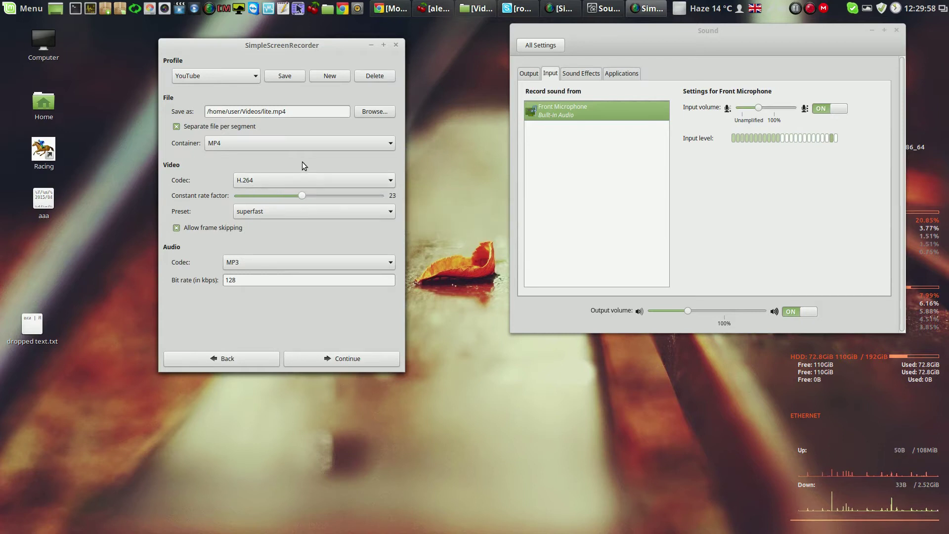
left_click(390, 180)
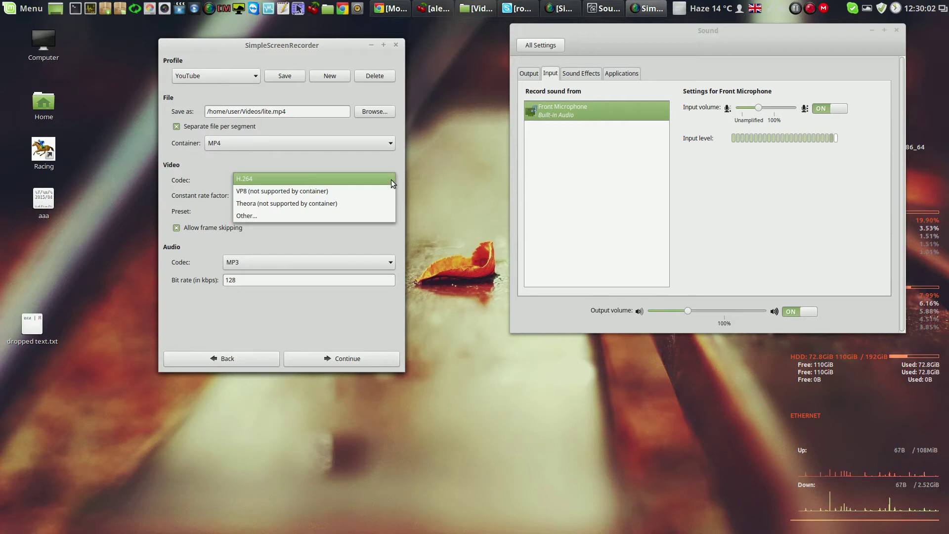
left_click(386, 178)
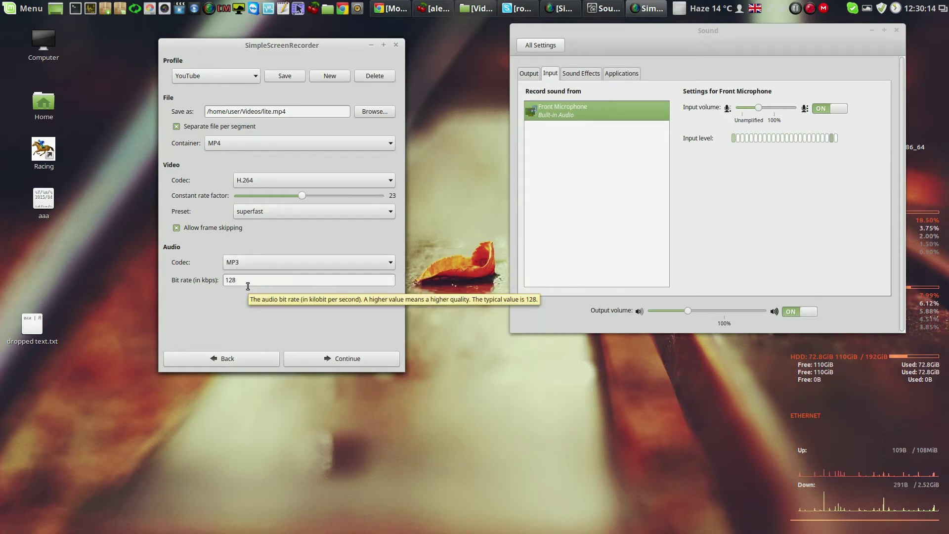
left_click(348, 359)
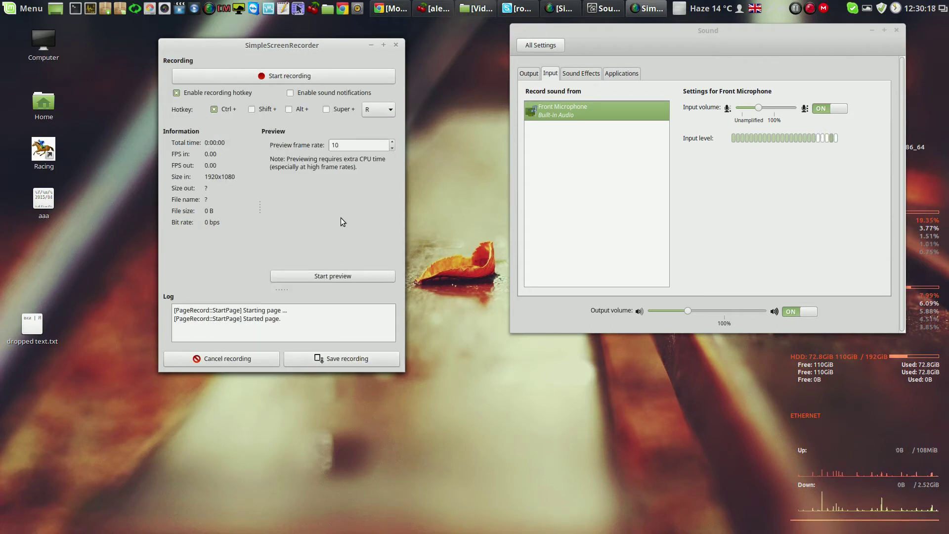
left_click(396, 46)
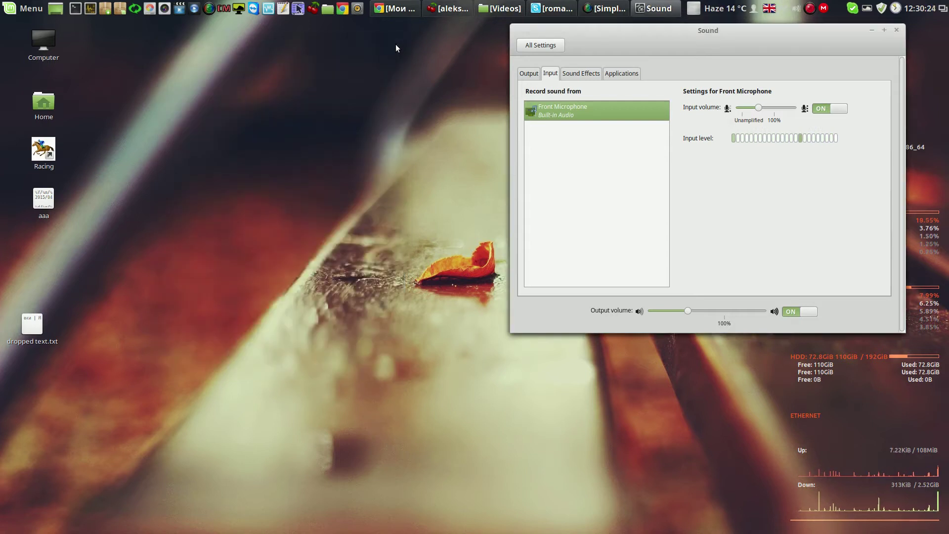
Move the Sound window back and set the front microphone's input volume about midway between Unamplified and 100%
left_click_drag(725, 39, 333, 41)
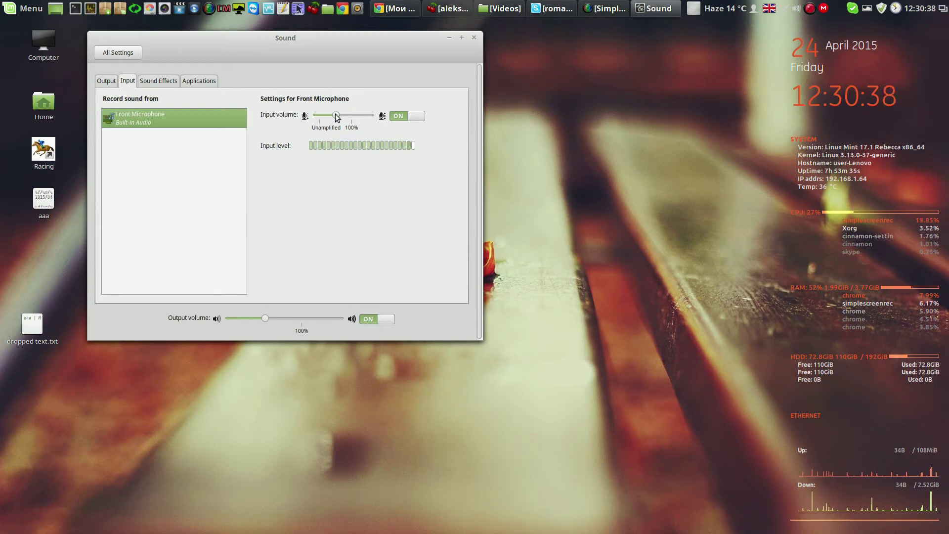
left_click_drag(336, 114, 343, 113)
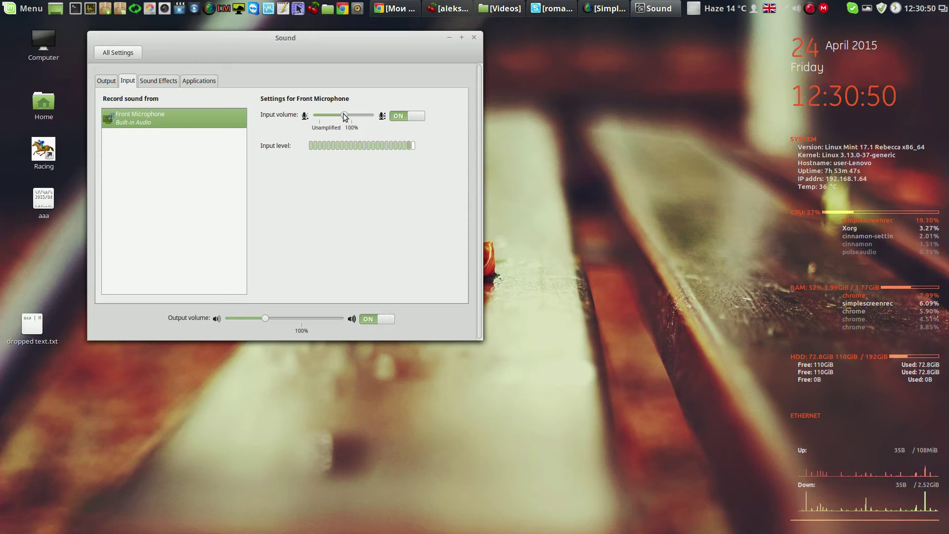
left_click_drag(342, 114, 336, 116)
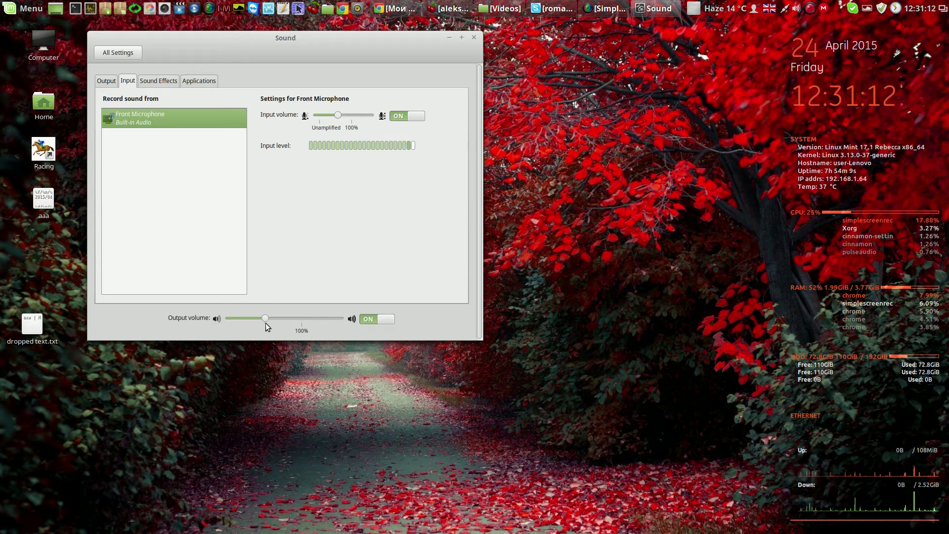
Check the output volume and microphone sliders in the system sound applet
left_click(796, 10)
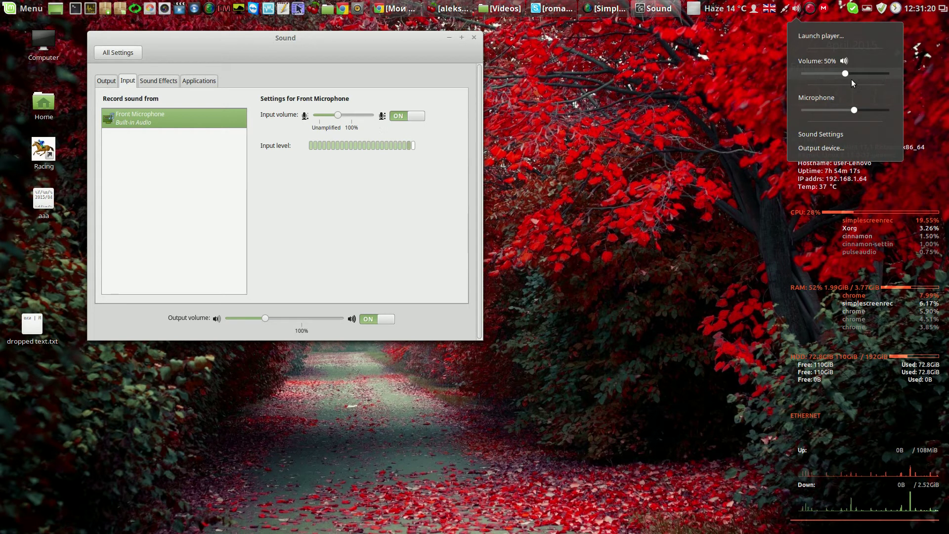
left_click(315, 298)
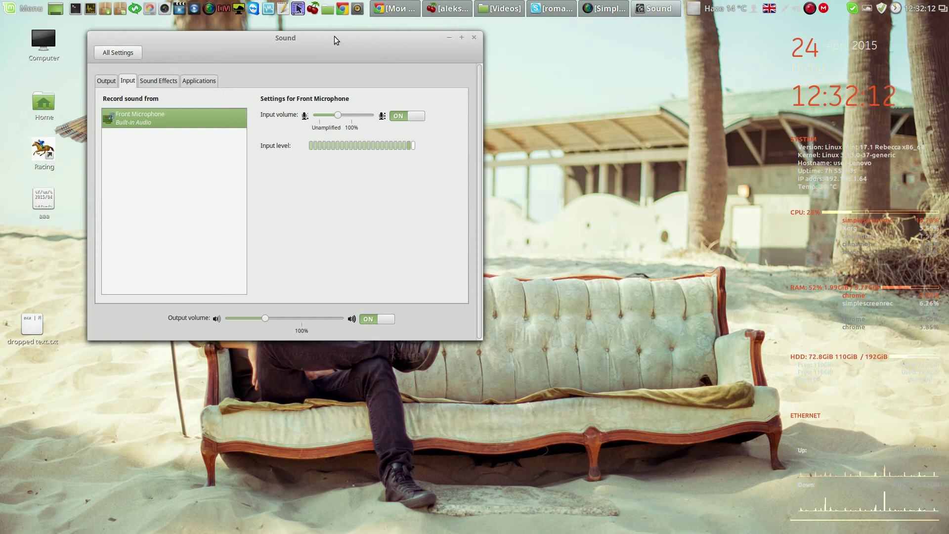
Launch SimpleScreenRecorder again, accept the existing input settings and YouTube output profile, and start a test recording
left_click(210, 9)
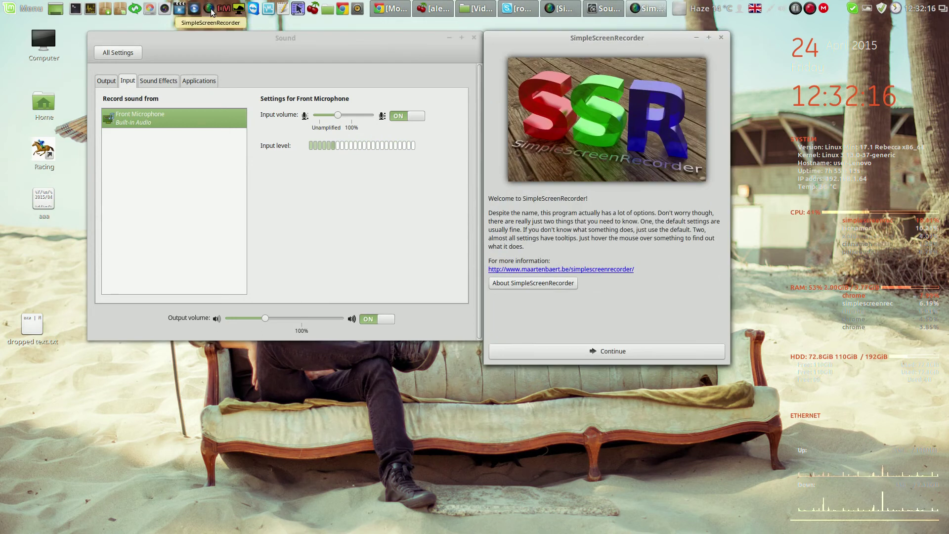
left_click(631, 352)
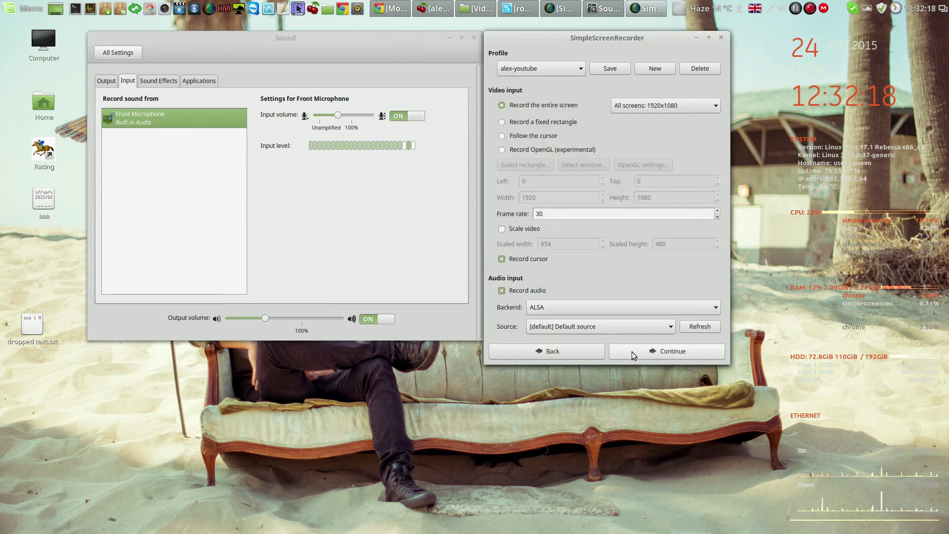
left_click(638, 351)
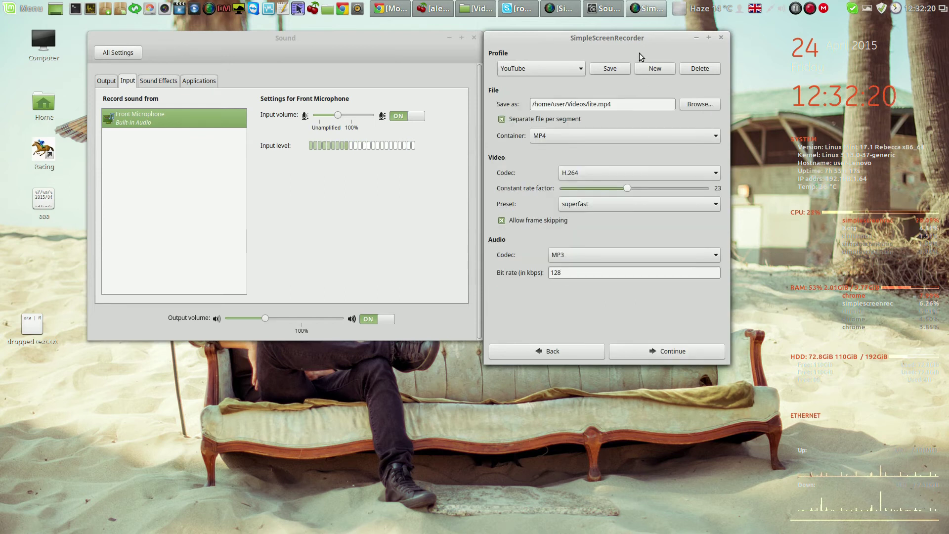
left_click(665, 349)
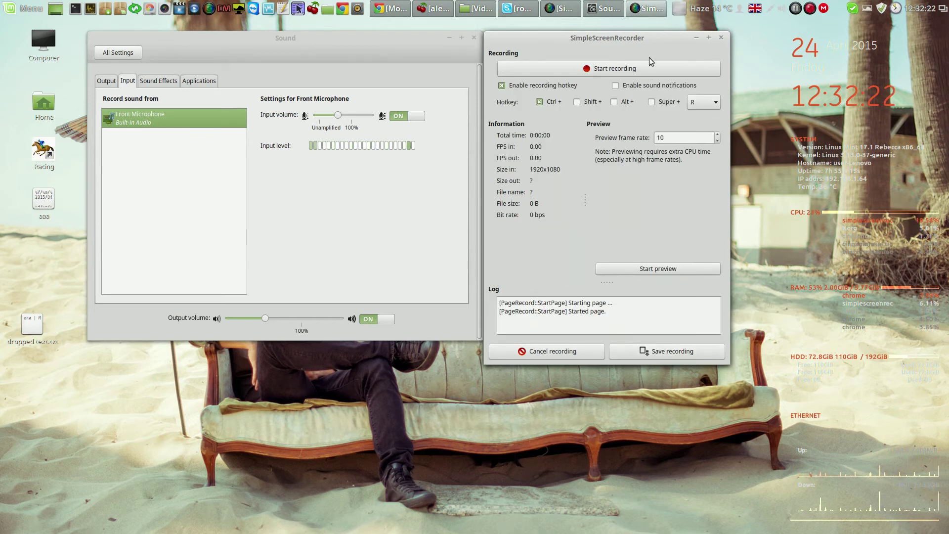
left_click_drag(646, 42, 462, 55)
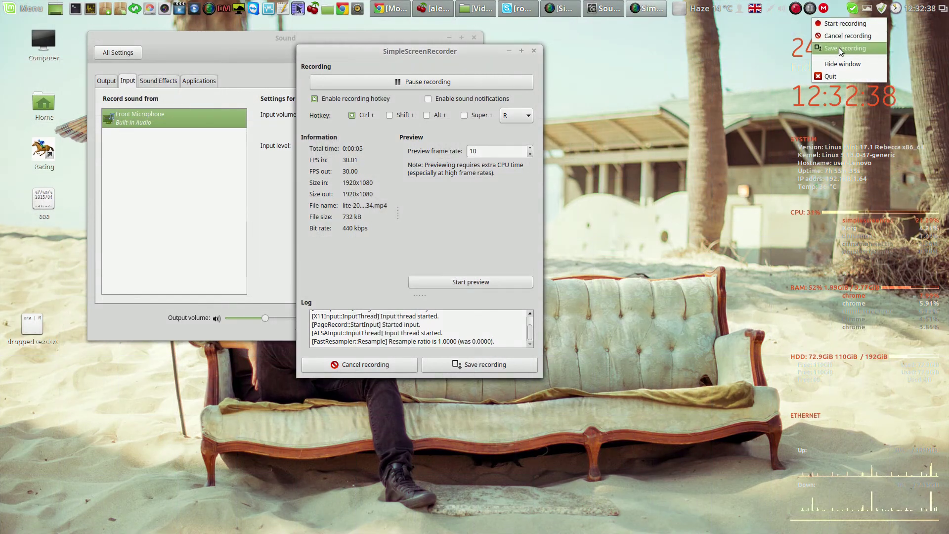
Examine the start, cancel and save options in the recorder's system tray menu
key("Escape")
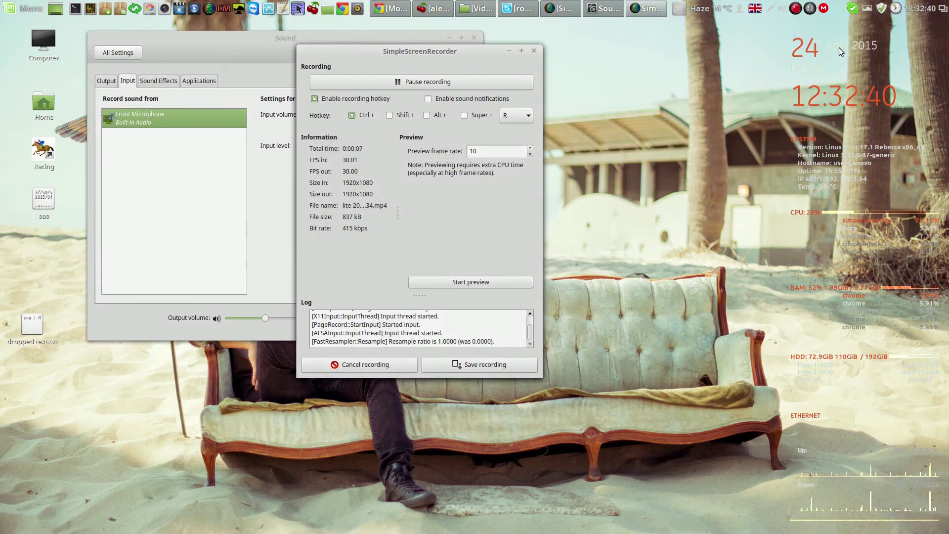
left_click(812, 10)
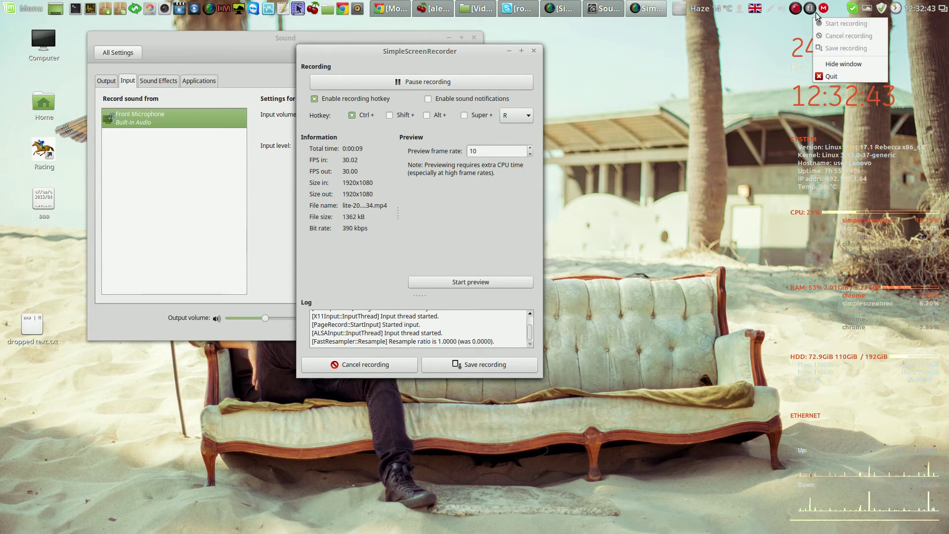
left_click(835, 77)
Move the recorder window aside, minimise the Videos folder and bring the Sound settings window into focus
left_click_drag(494, 53, 788, 35)
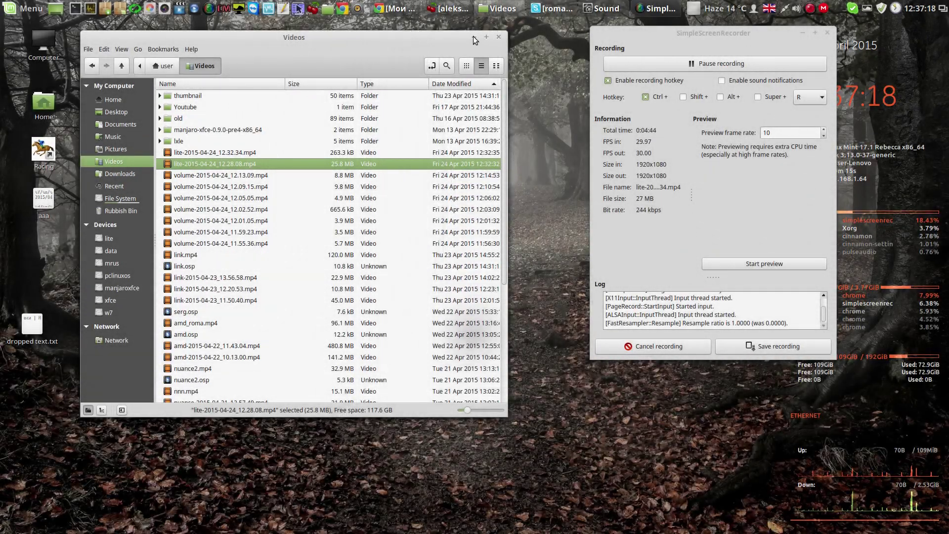
left_click(473, 37)
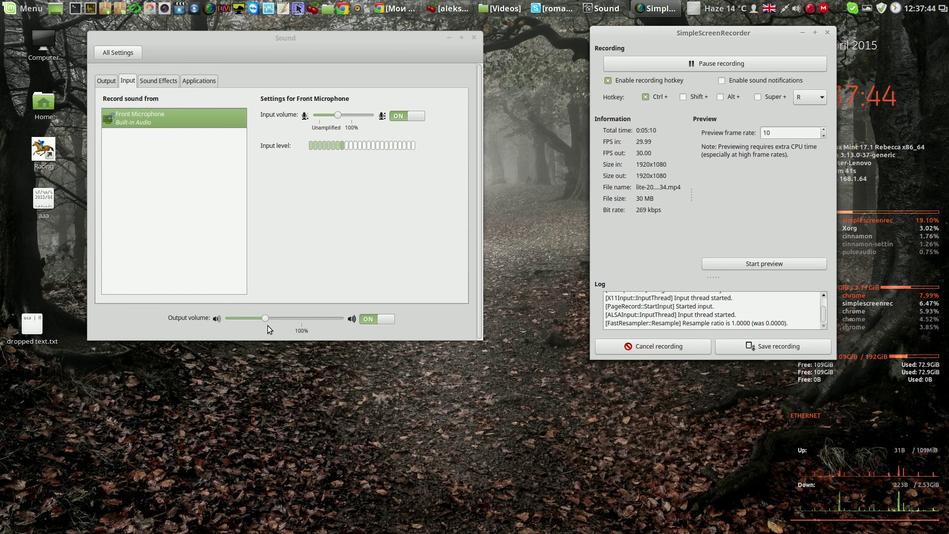
left_click(428, 314)
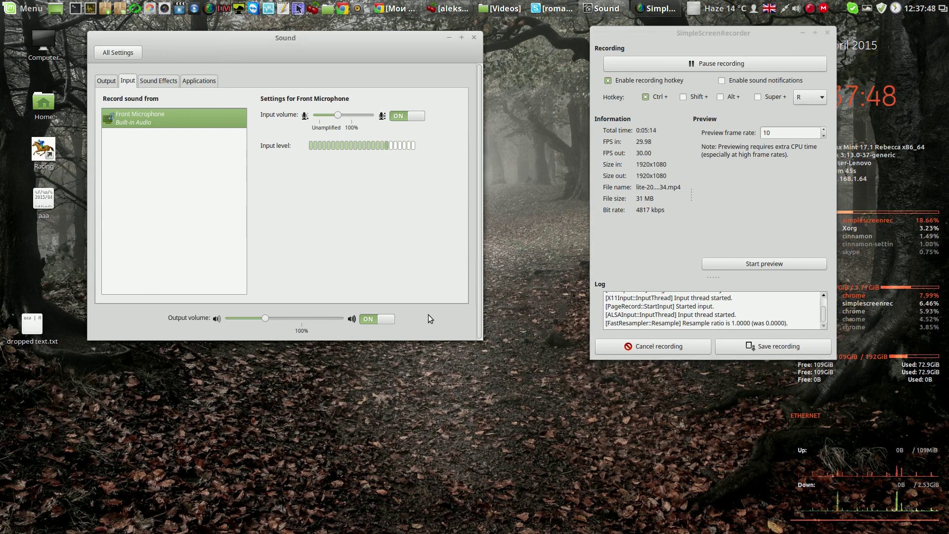